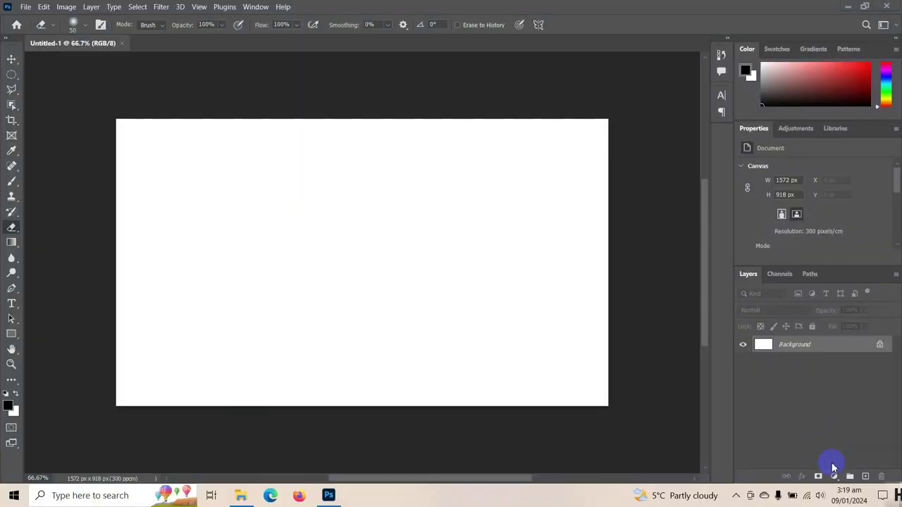
- Add a Gradient Fill layer using a light gray preset from the Grays group
click(829, 471)
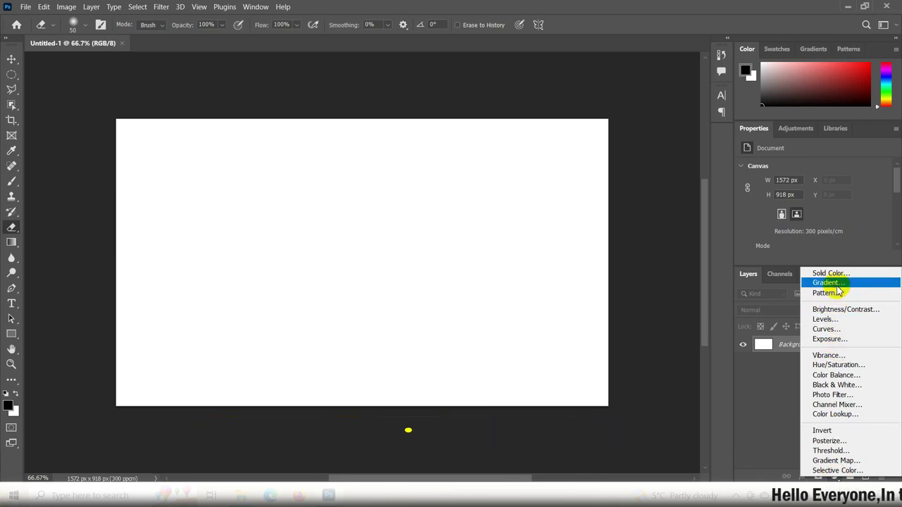
click(835, 283)
click(703, 125)
scroll(695, 125, down, 3)
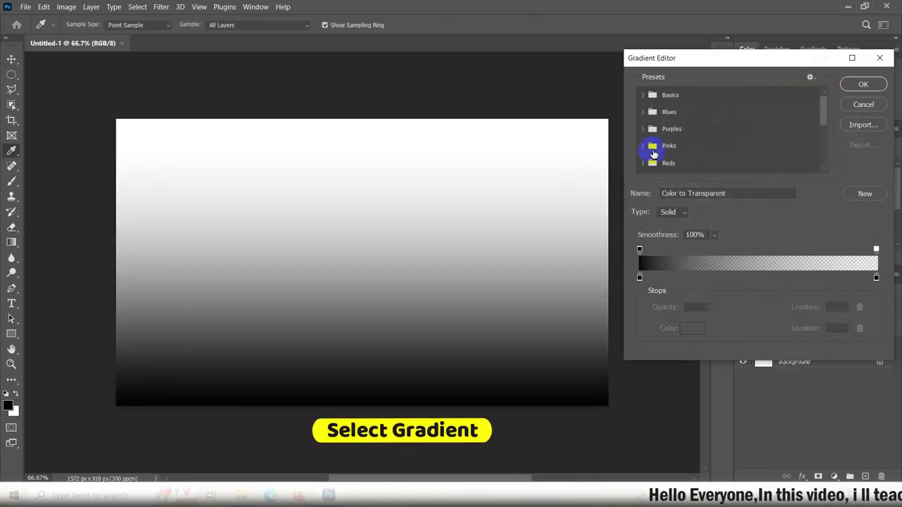
click(649, 167)
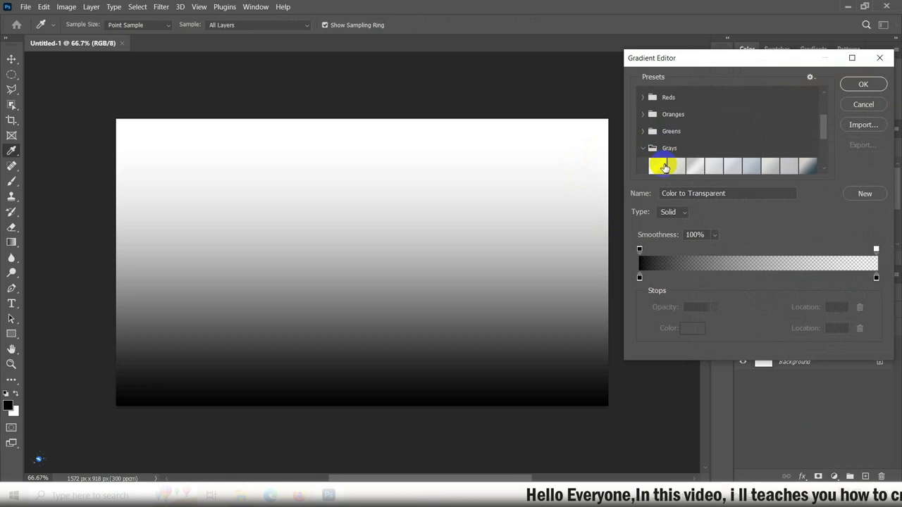
click(695, 167)
click(862, 84)
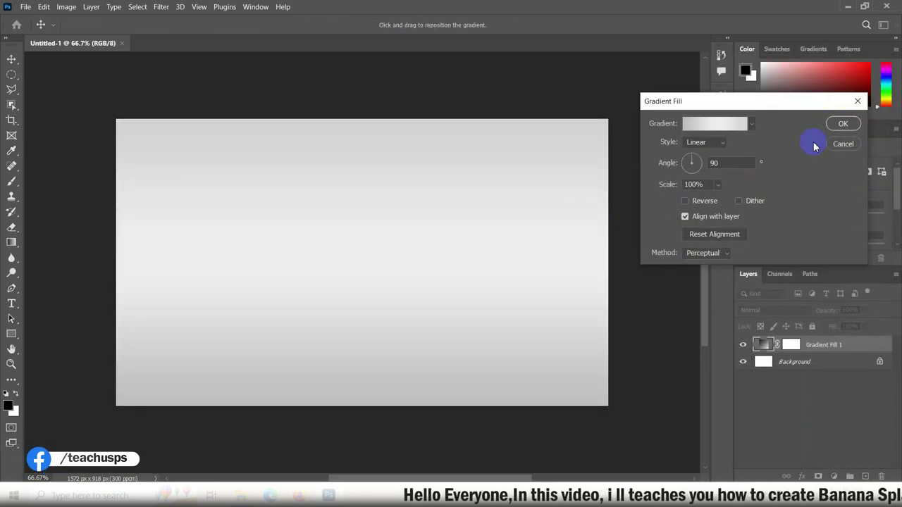
click(843, 125)
click(25, 7)
- Open banana.png and splash.jpg together
click(36, 32)
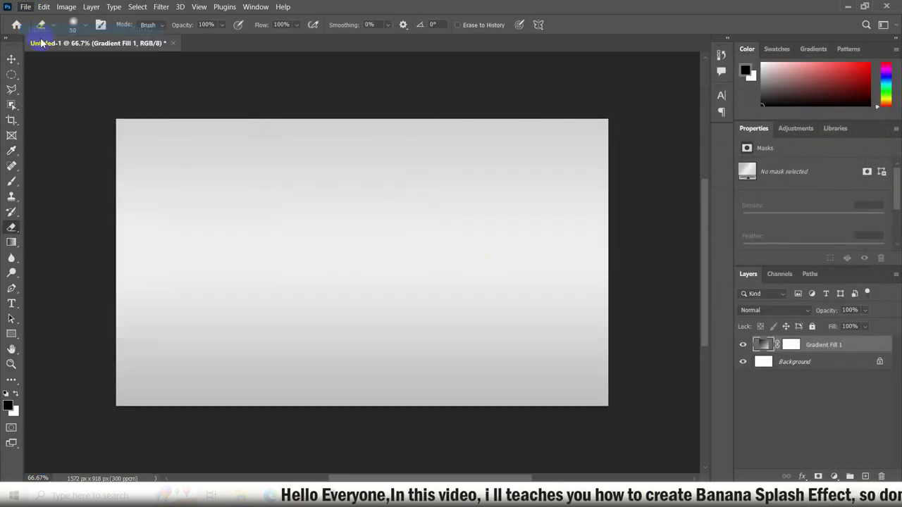
click(136, 102)
ctrl+click(209, 99)
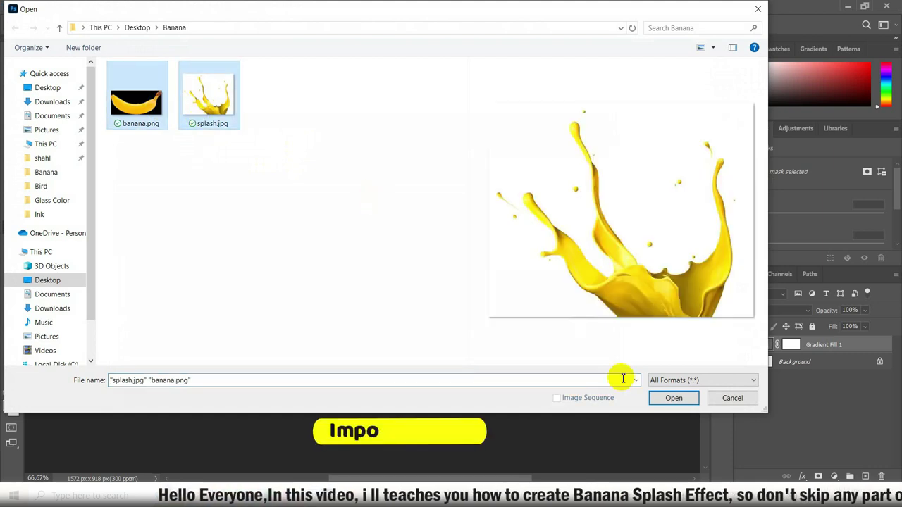
click(656, 402)
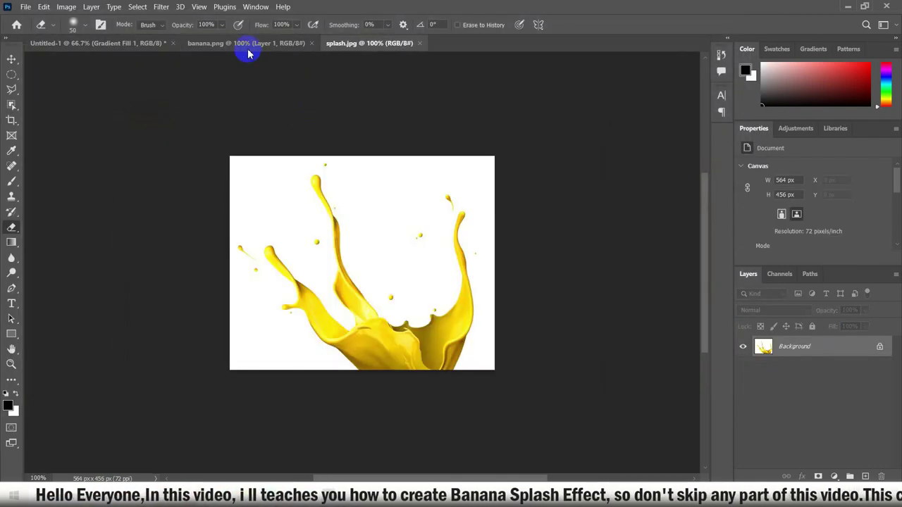
- Drag the banana from banana.png into the Untitled-1 gradient composition with the Move tool
click(246, 45)
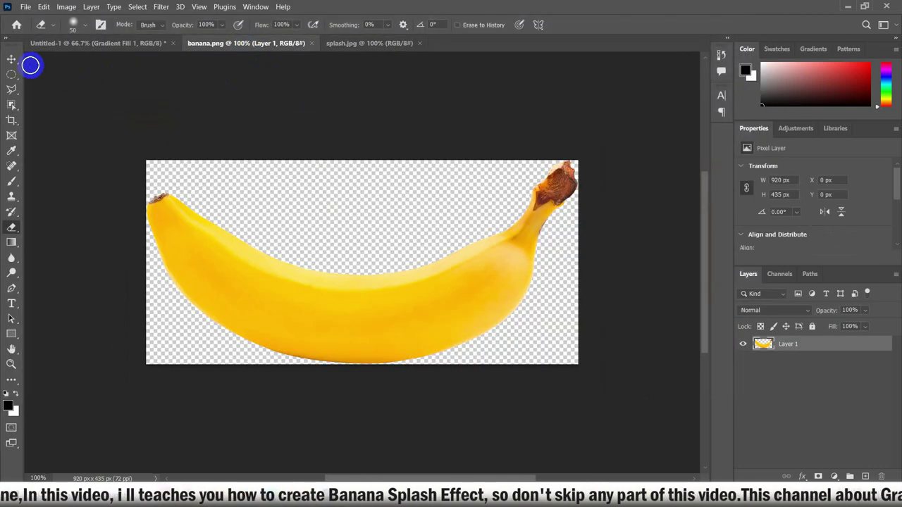
click(12, 59)
drag(202, 202, 118, 32)
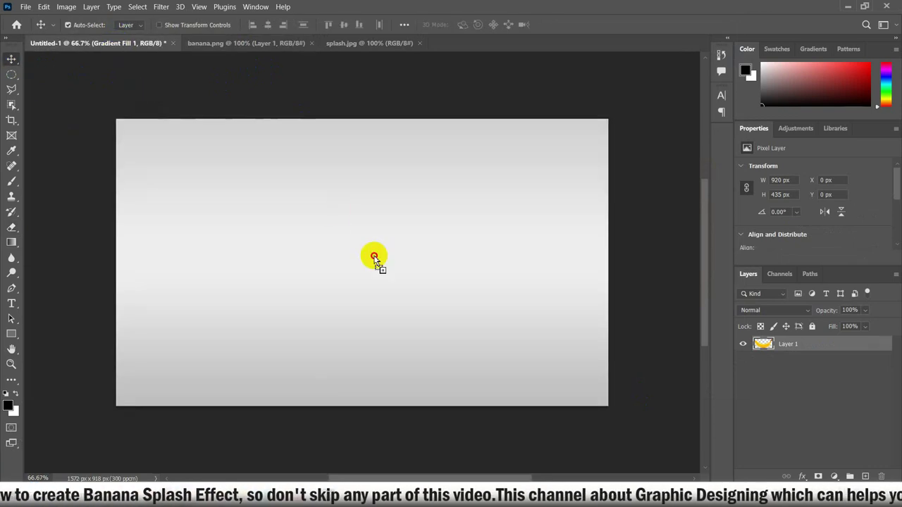
drag(118, 45, 375, 260)
- Enlarge the banana to about 123% and shift it left and down across the middle
key(ctrl+t)
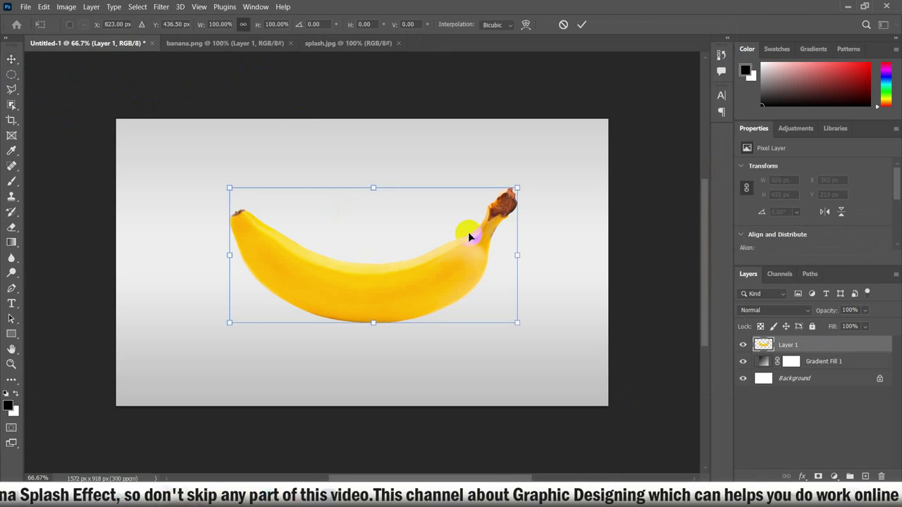
mouse_move(519, 188)
mouse_down()
mouse_move(566, 173)
mouse_move(578, 157)
mouse_up()
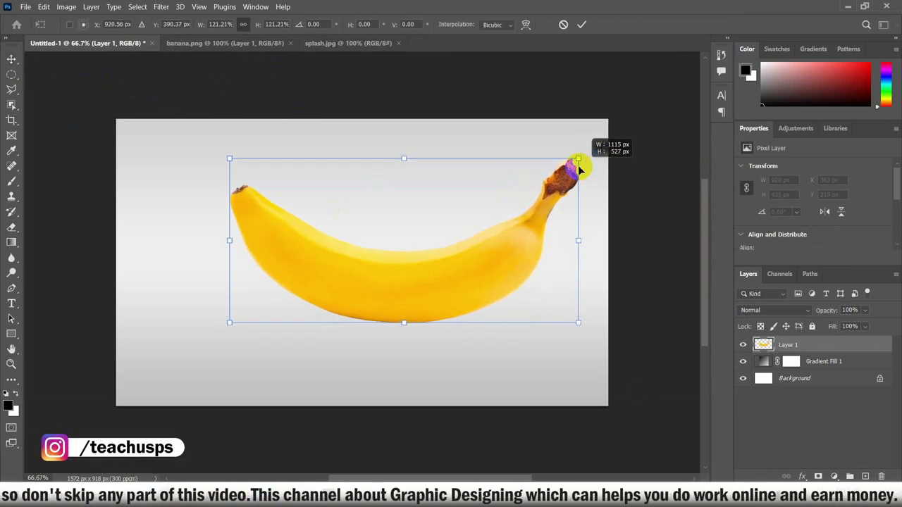
drag(429, 267, 414, 291)
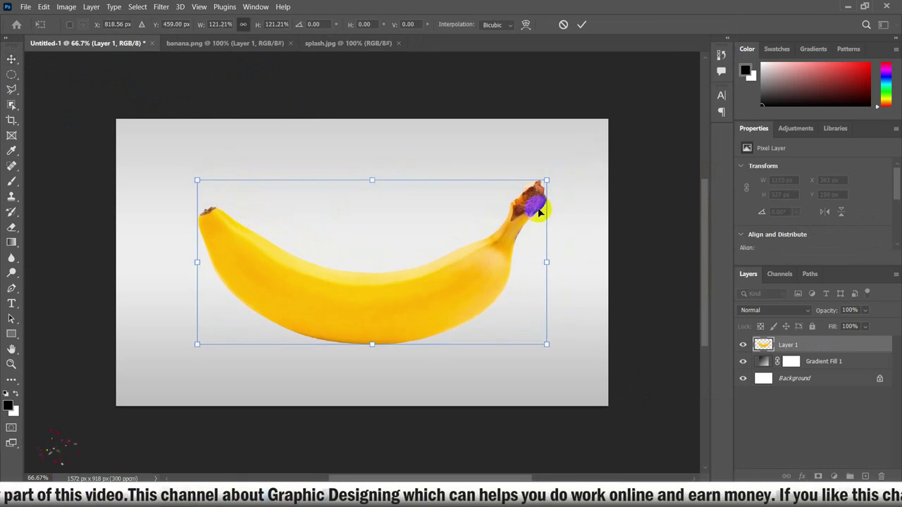
drag(547, 182, 552, 177)
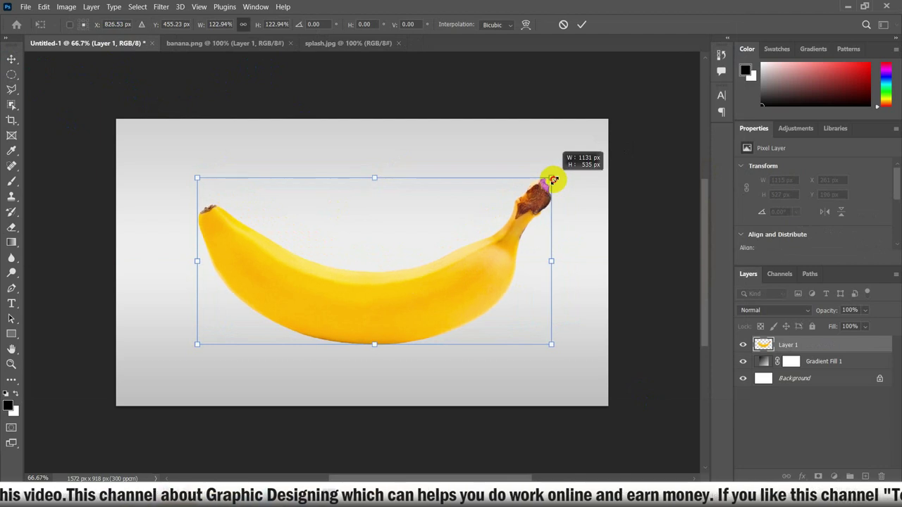
click(582, 25)
- Unlock splash.jpg, remove its white background, and bring the cut-out splash into Untitled-1
click(346, 43)
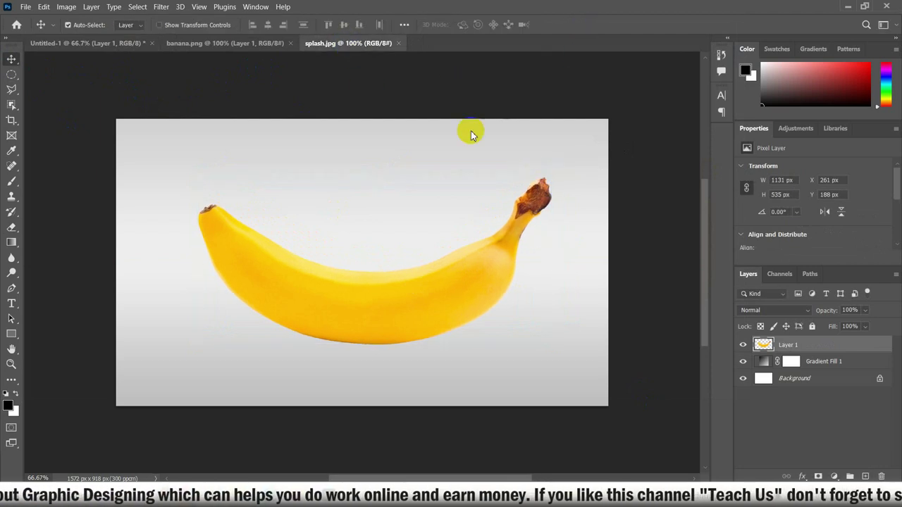
click(879, 350)
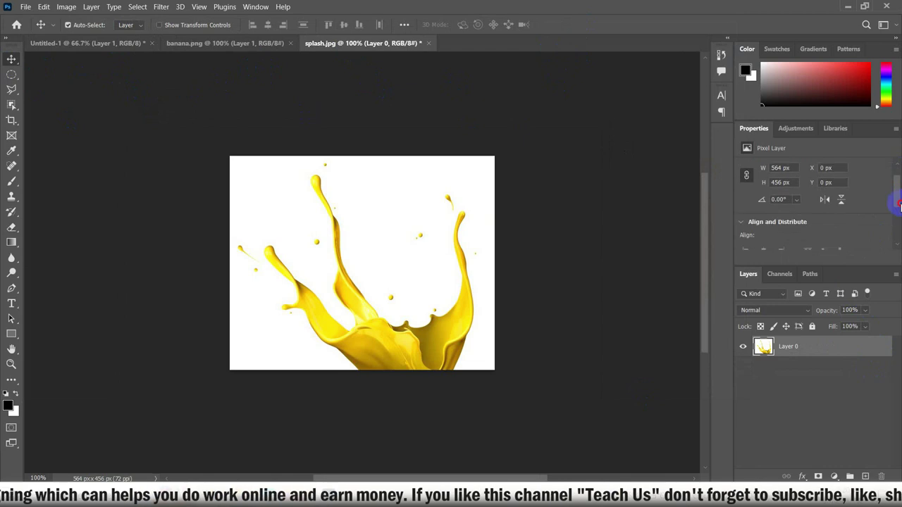
click(801, 210)
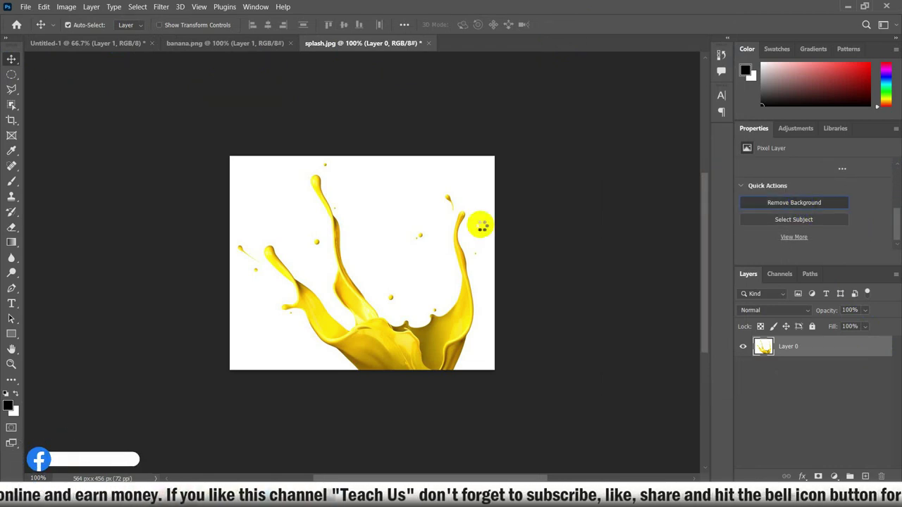
click(125, 43)
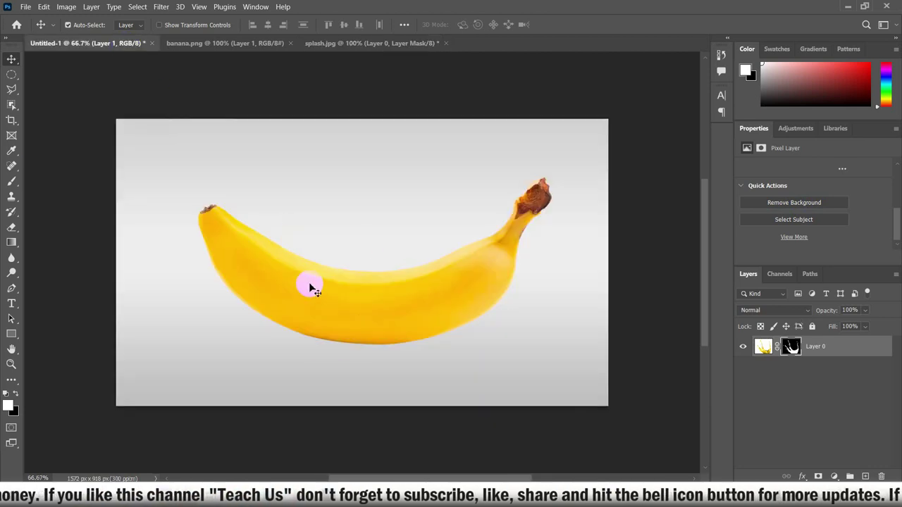
drag(309, 282, 312, 284)
- Scale the splash to about 121%, rotate it about -51°, and place it over the banana's left end
key(ctrl+t)
drag(398, 207, 451, 169)
drag(396, 145, 235, 149)
drag(409, 289, 298, 282)
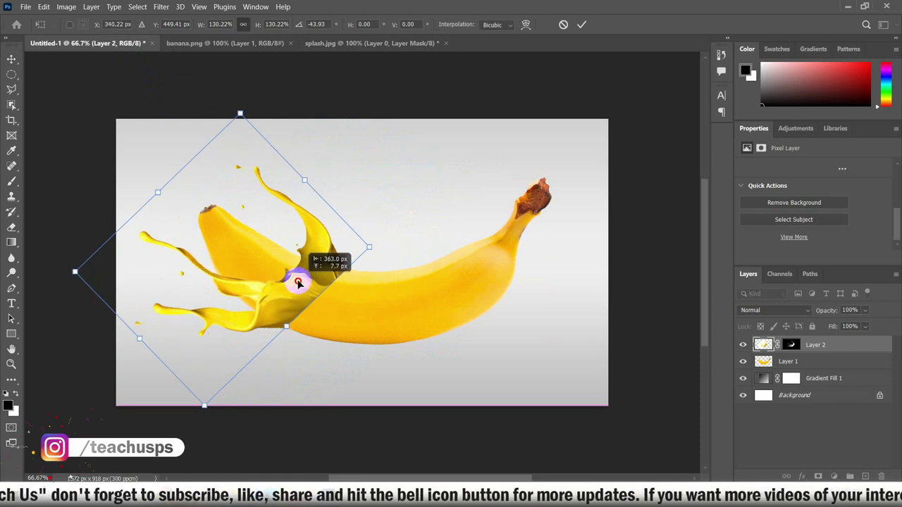
drag(262, 95, 244, 94)
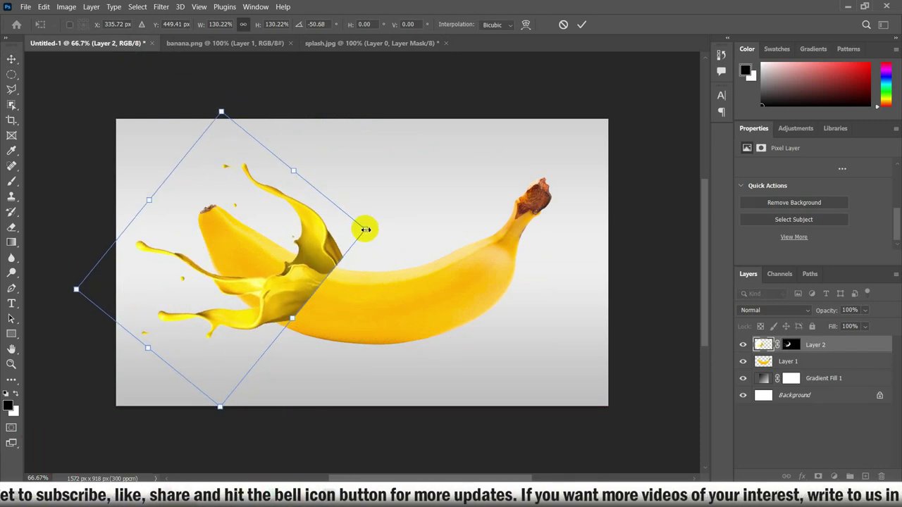
drag(364, 230, 357, 236)
drag(318, 261, 310, 268)
drag(227, 409, 223, 404)
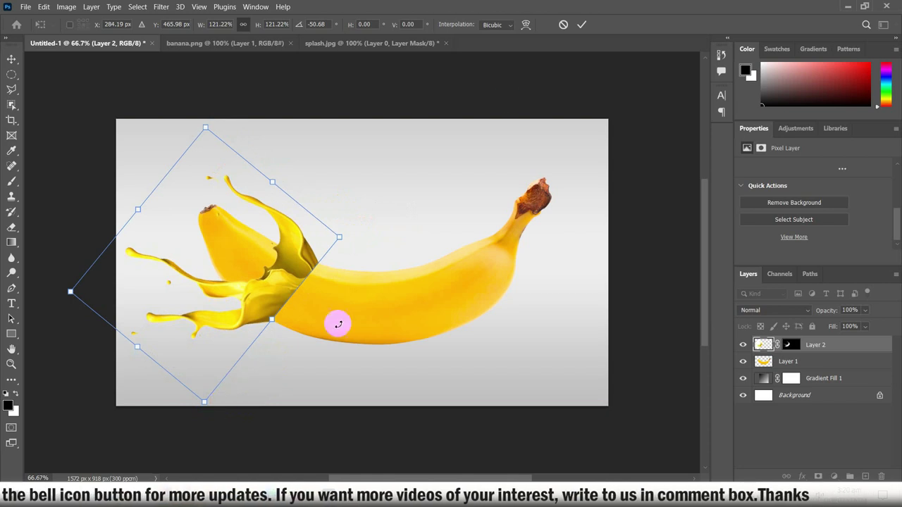
click(581, 25)
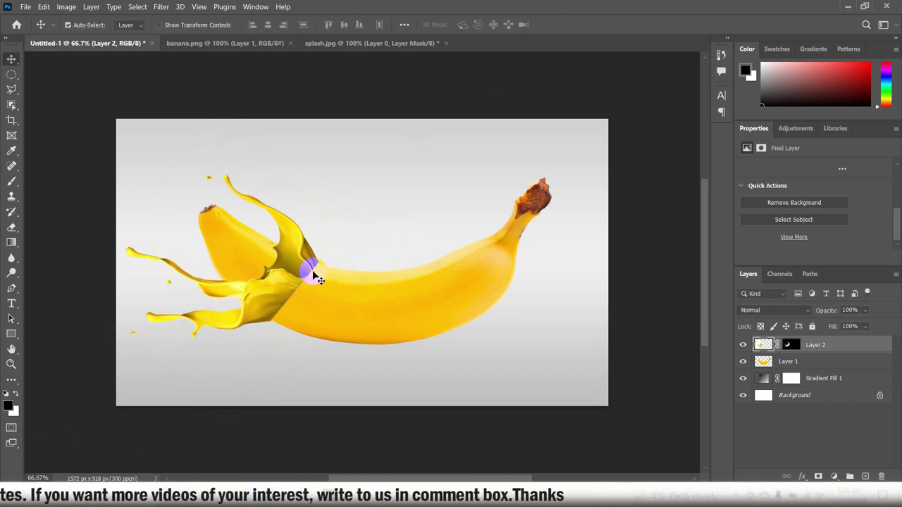
- Apply Match Color to Layer 2 with source Untitled-1, Luminance 98, Color Intensity 97, Fade 3
click(67, 7)
mouse_move(84, 34)
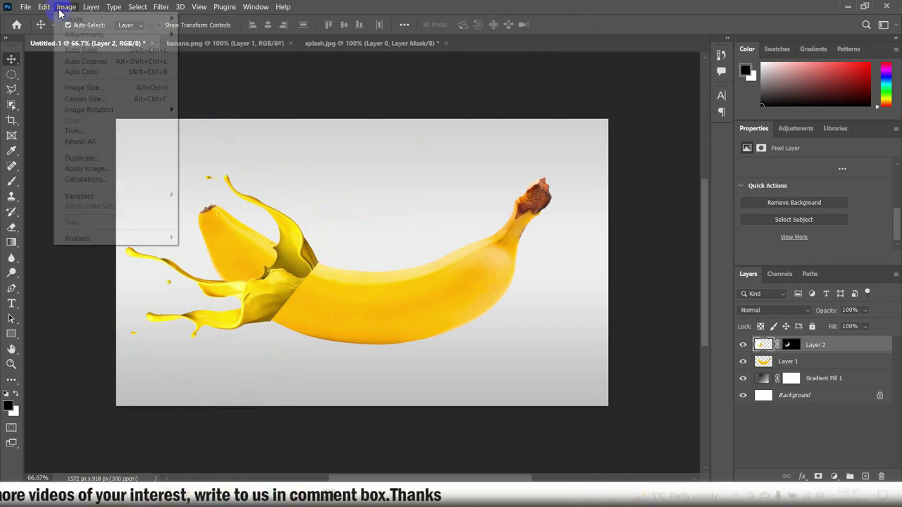
click(212, 260)
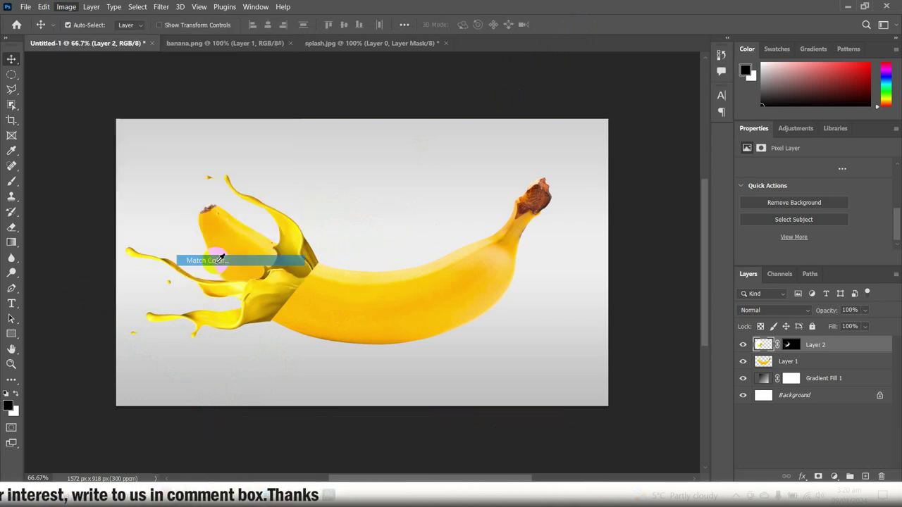
click(611, 303)
click(599, 316)
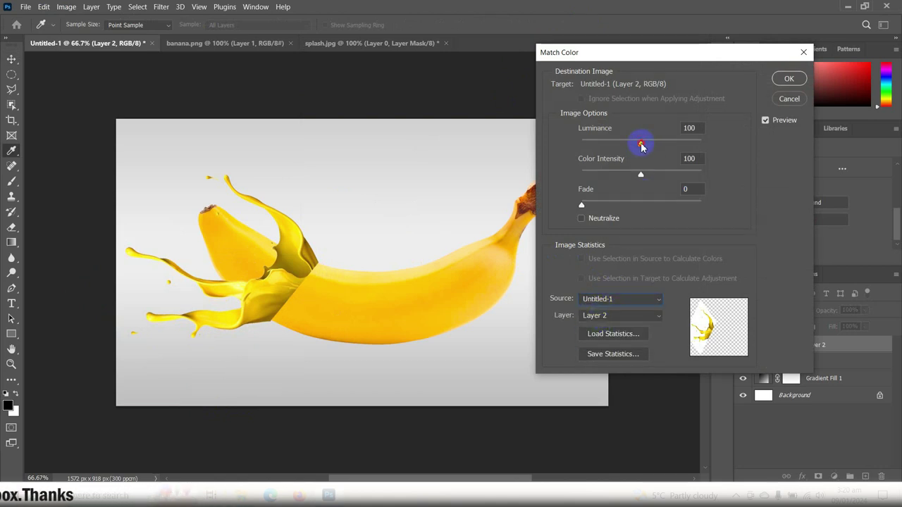
drag(641, 146, 641, 146)
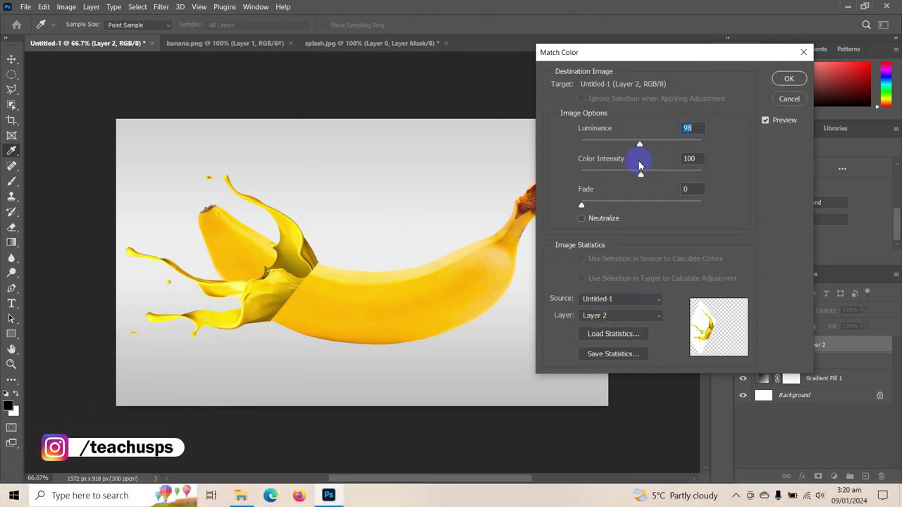
drag(640, 178, 639, 178)
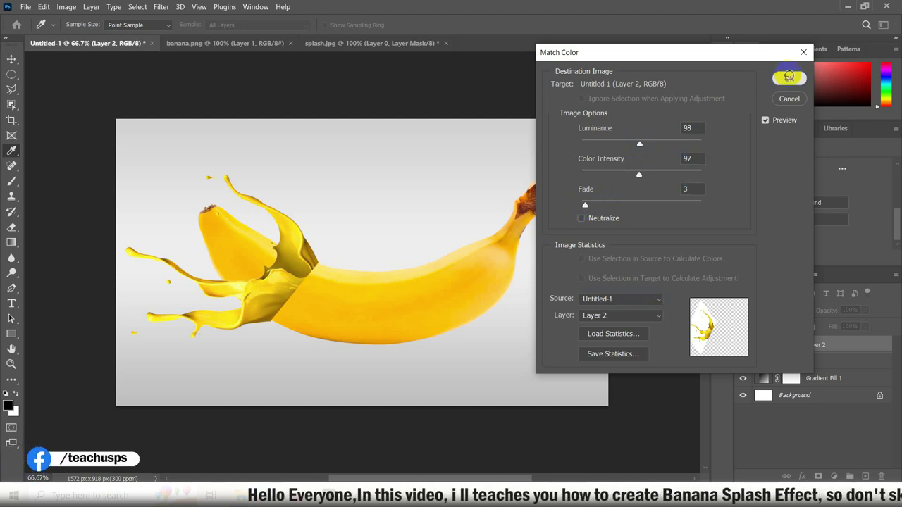
click(789, 76)
key(v)
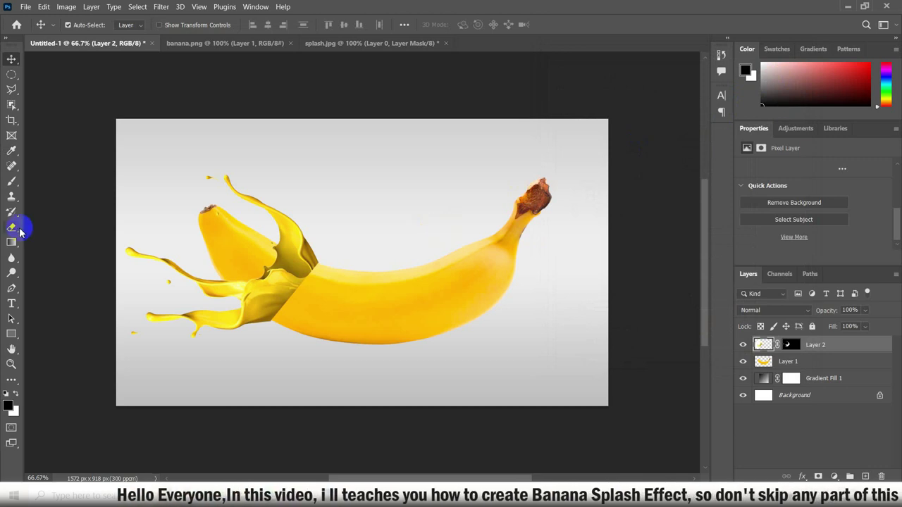
- Erase the splash's right edge on Layer 2 where it overlaps the banana body
click(12, 227)
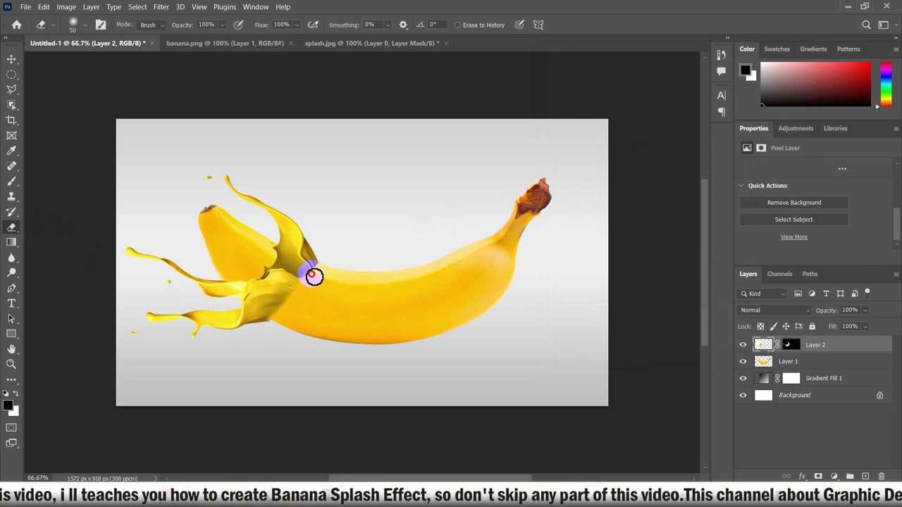
drag(320, 266, 273, 327)
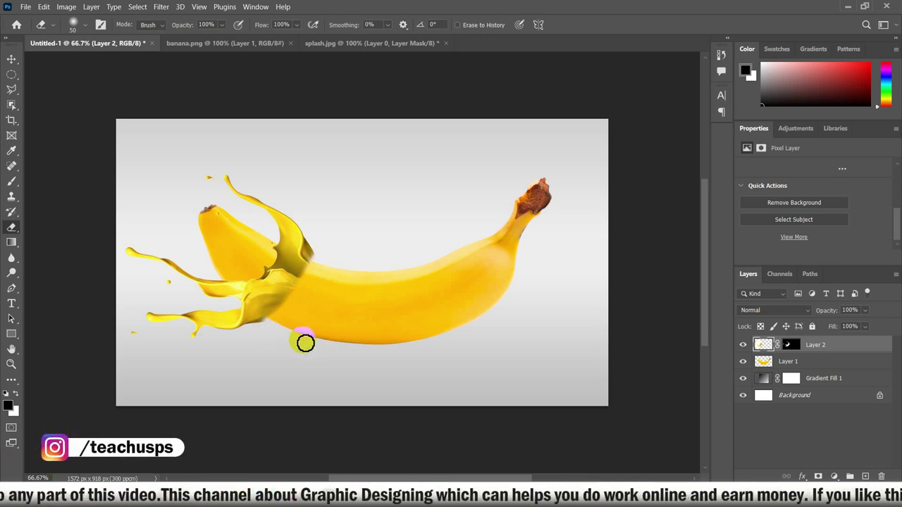
- Scale Layer 2's splash down to about 89% using its corner and edge handles, then commit
key(ctrl+t)
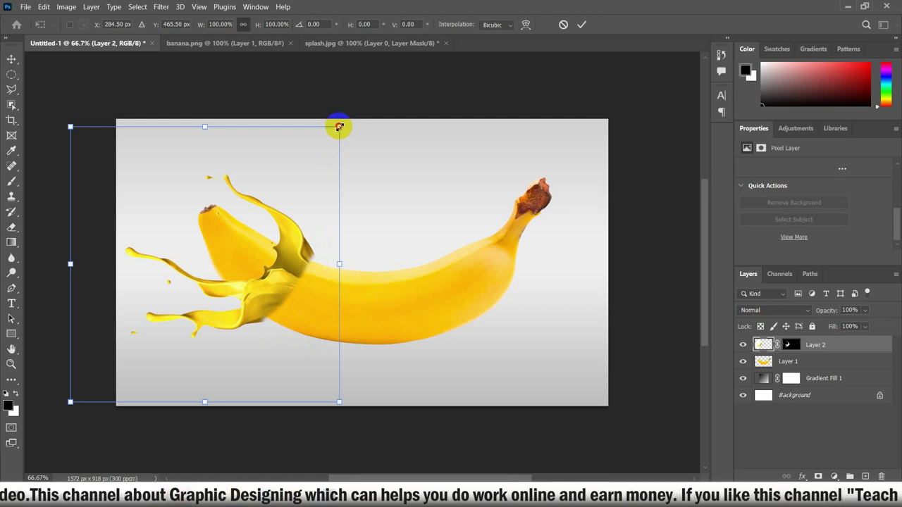
drag(339, 127, 332, 134)
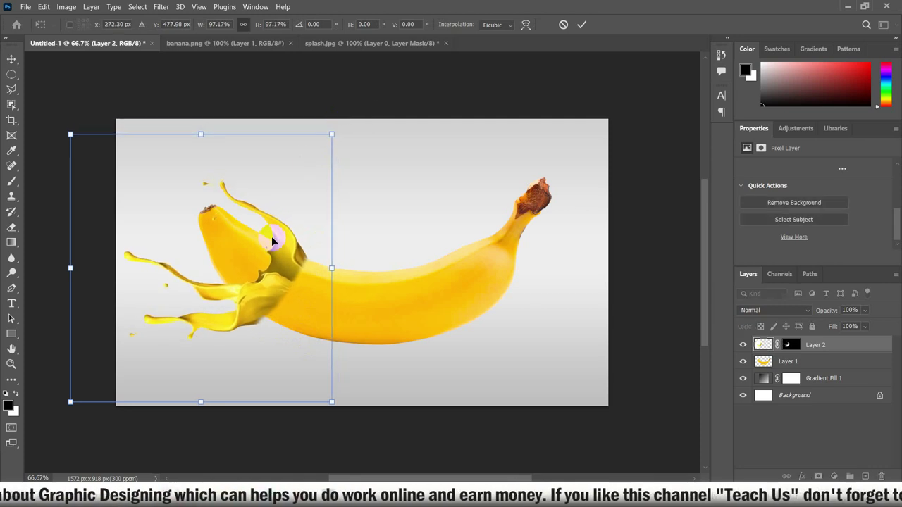
drag(71, 402, 83, 389)
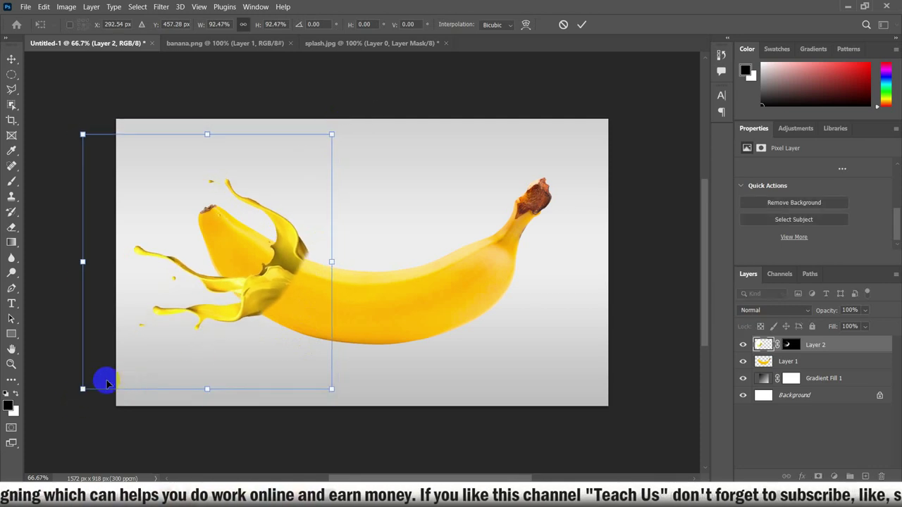
drag(207, 134, 209, 144)
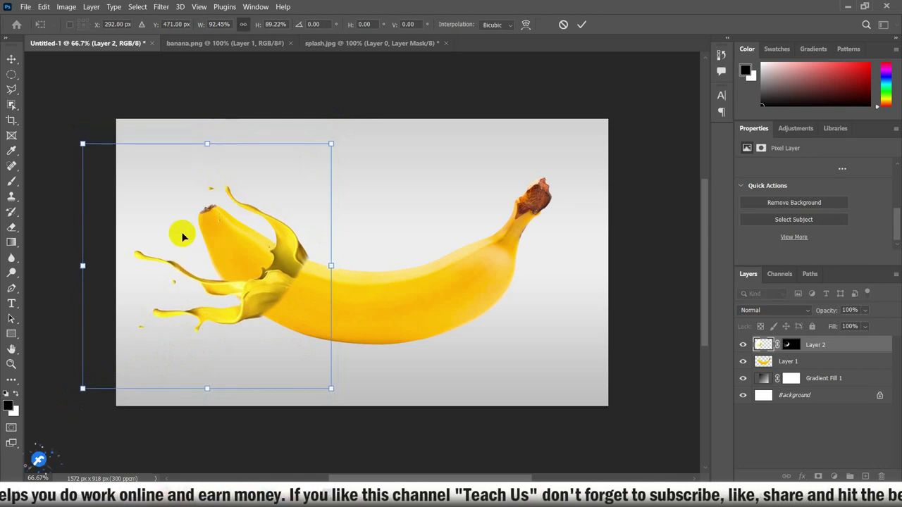
drag(83, 389, 92, 392)
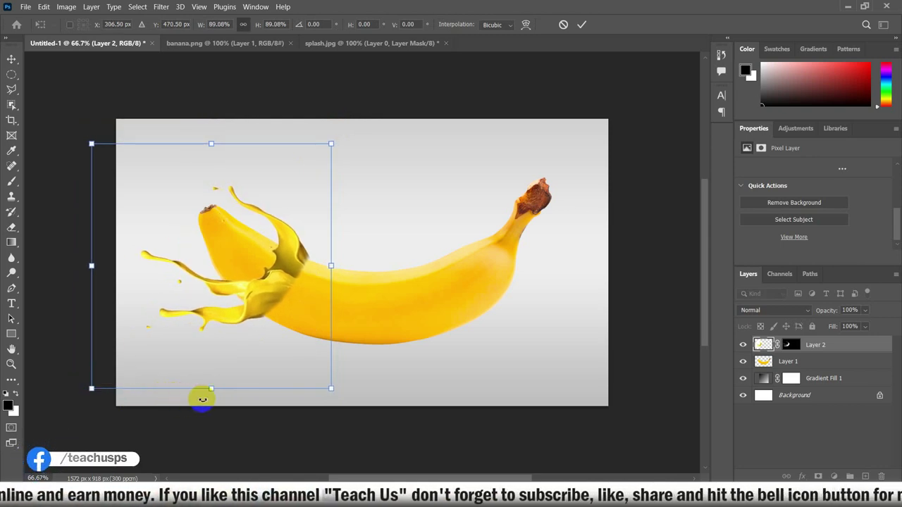
drag(211, 389, 211, 387)
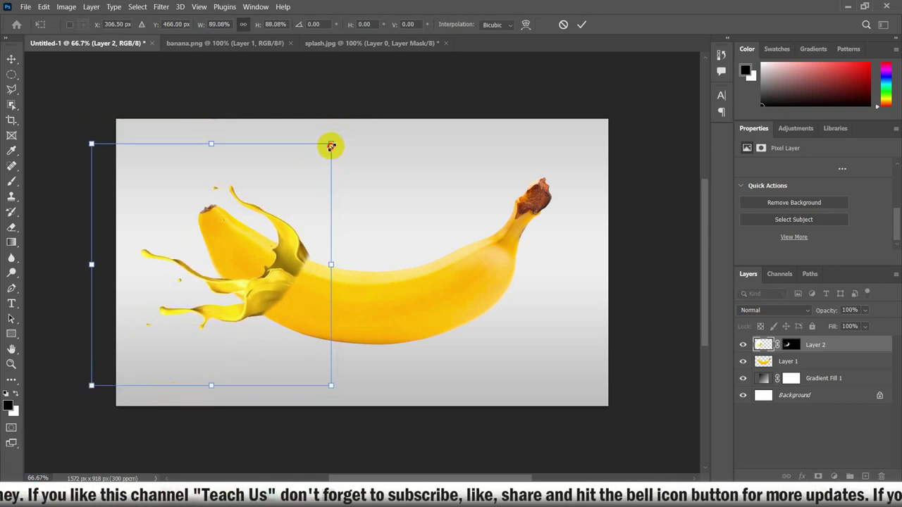
drag(332, 147, 329, 148)
key(Return)
key(e)
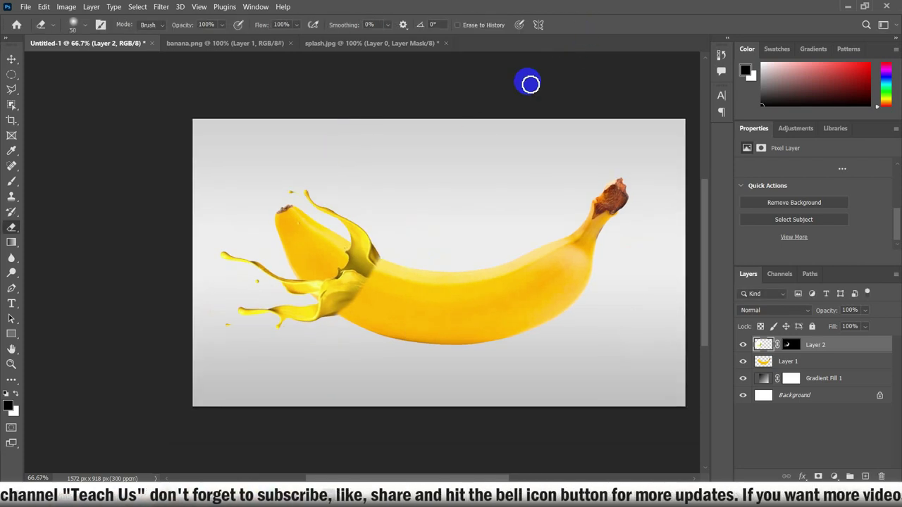
drag(381, 479, 405, 478)
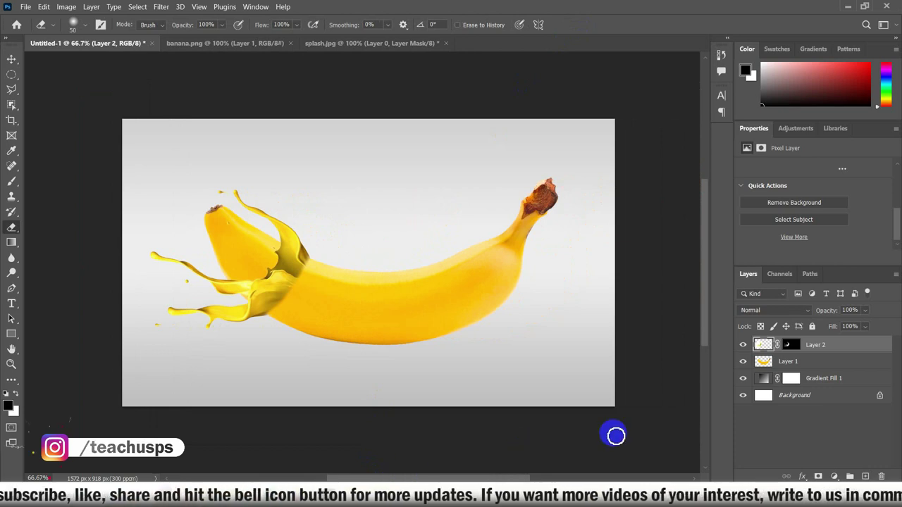
- Draw a Polygonal Lasso selection around the splash's left end and the banana tip
click(12, 90)
click(276, 200)
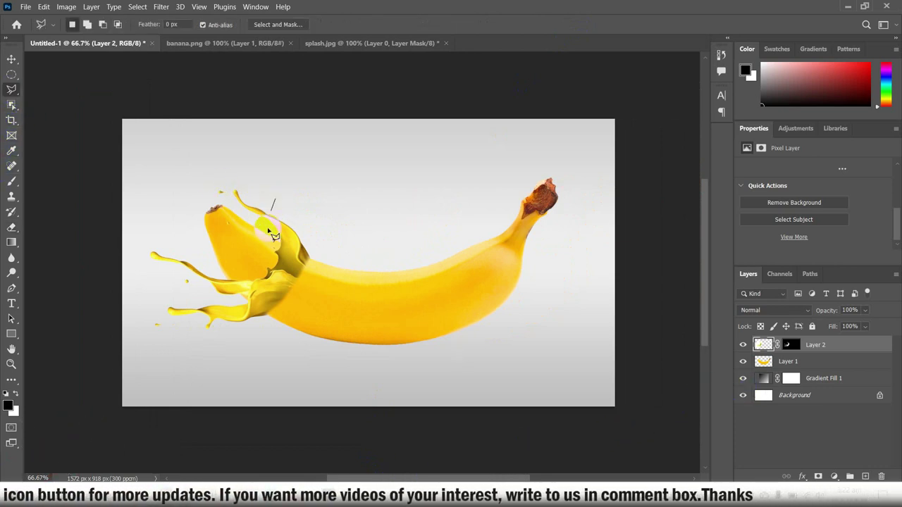
click(281, 267)
click(252, 310)
click(210, 346)
click(161, 350)
click(134, 305)
click(144, 224)
click(165, 183)
click(231, 152)
click(264, 170)
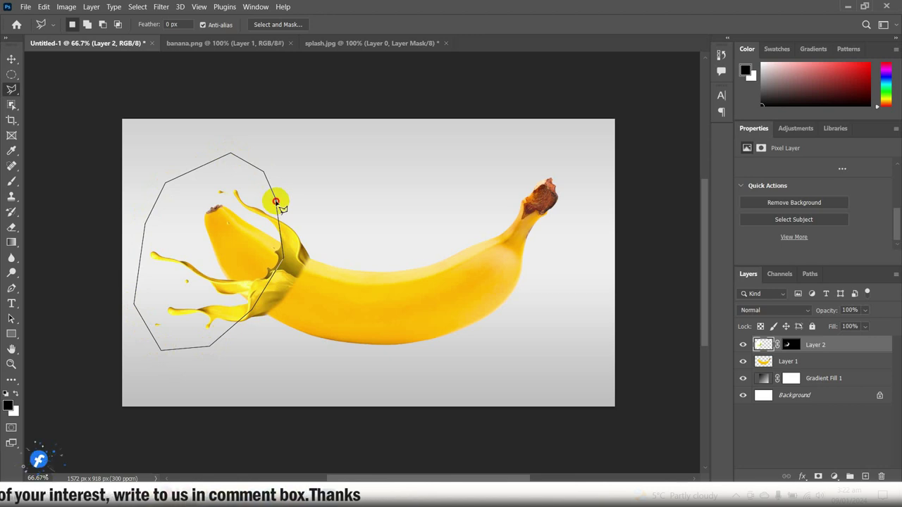
click(275, 203)
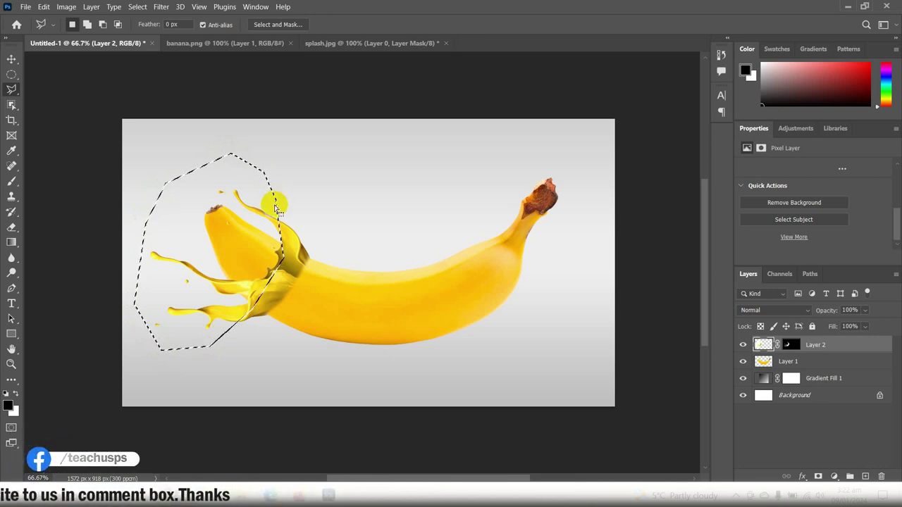
- Delete the banana tip from Layer 1, deselect, and add empty Layer 3 above Layer 2
click(759, 363)
key(Delete)
key(ctrl+d)
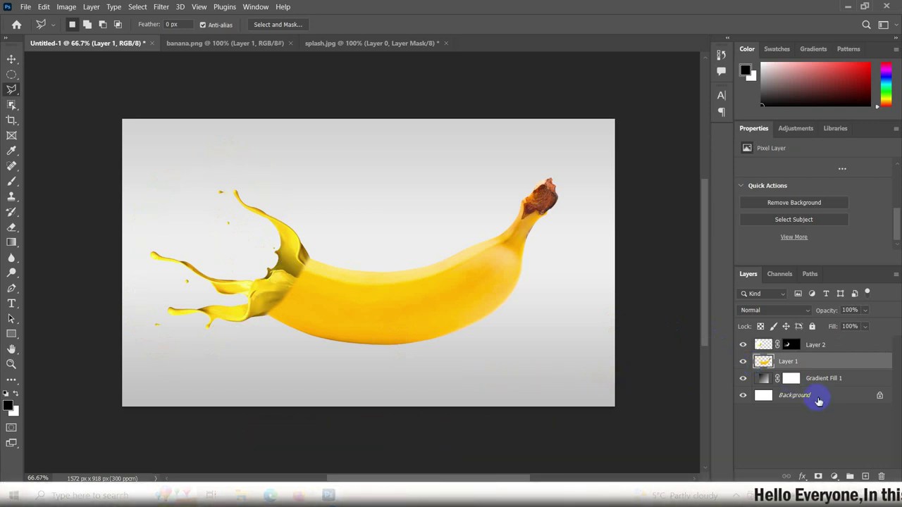
click(811, 350)
click(867, 477)
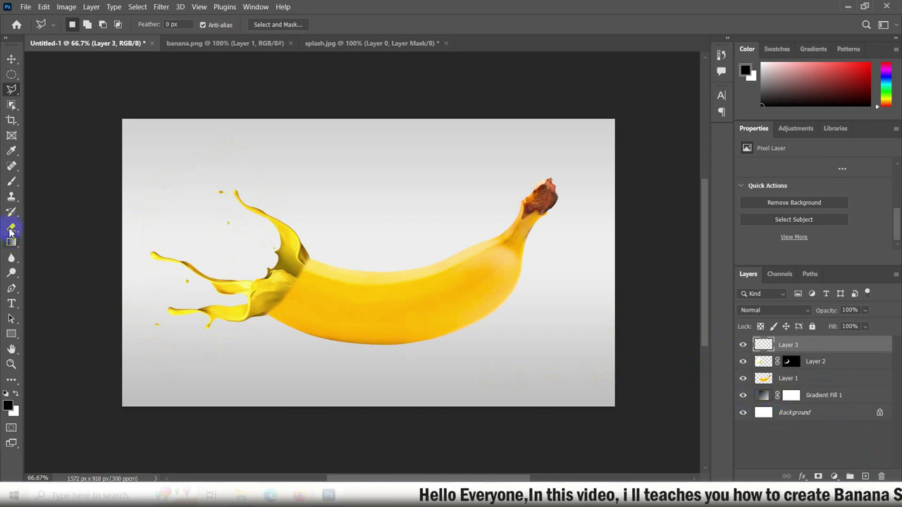
- Paint a soft black dab on Layer 3, flatten it, set 22% opacity, and move it beneath the banana
click(11, 181)
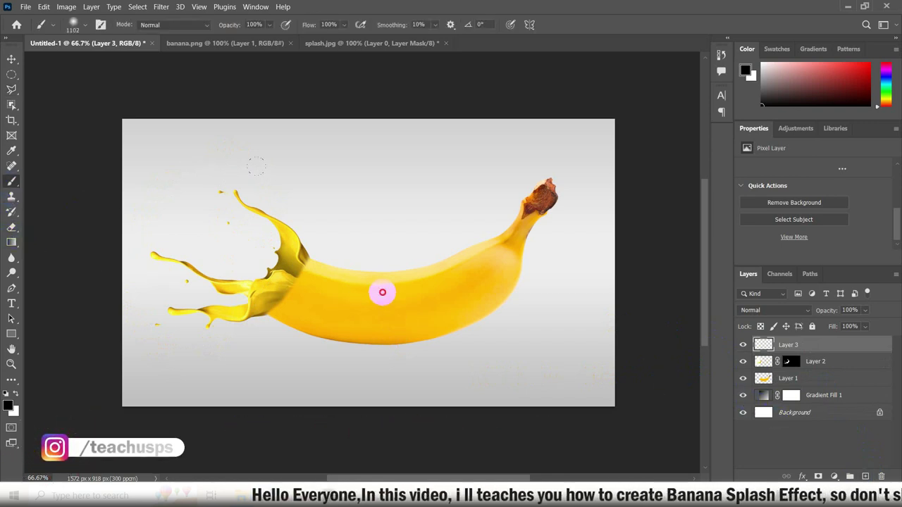
click(379, 293)
key(ctrl+t)
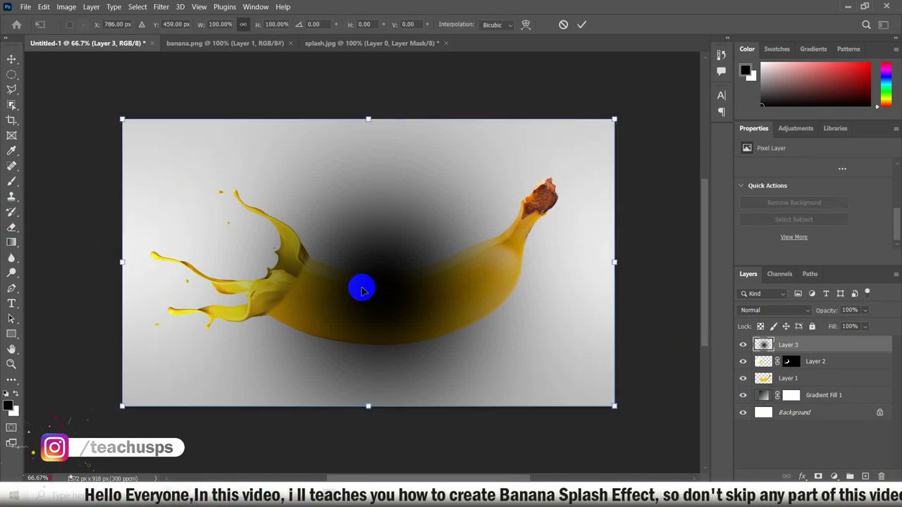
mouse_move(367, 121)
mouse_down()
mouse_move(360, 395)
mouse_move(368, 405)
mouse_move(391, 357)
mouse_up()
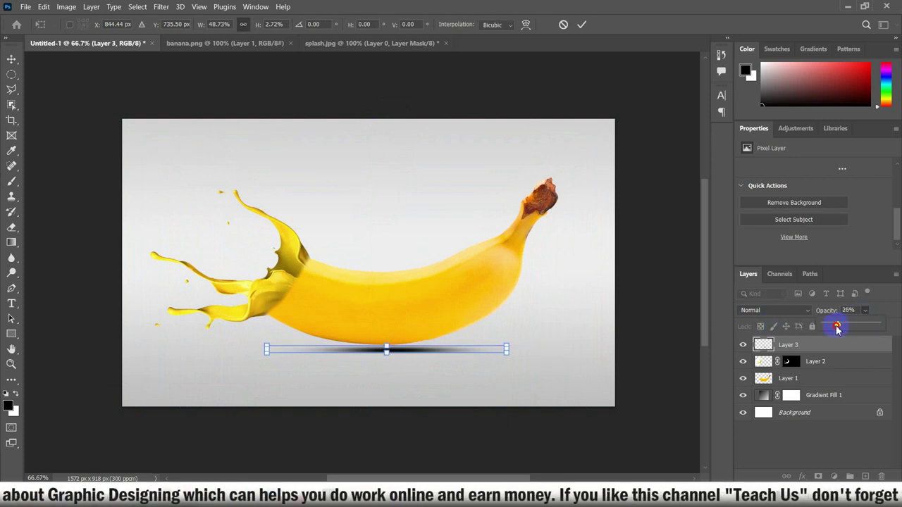
drag(837, 329, 836, 329)
click(11, 59)
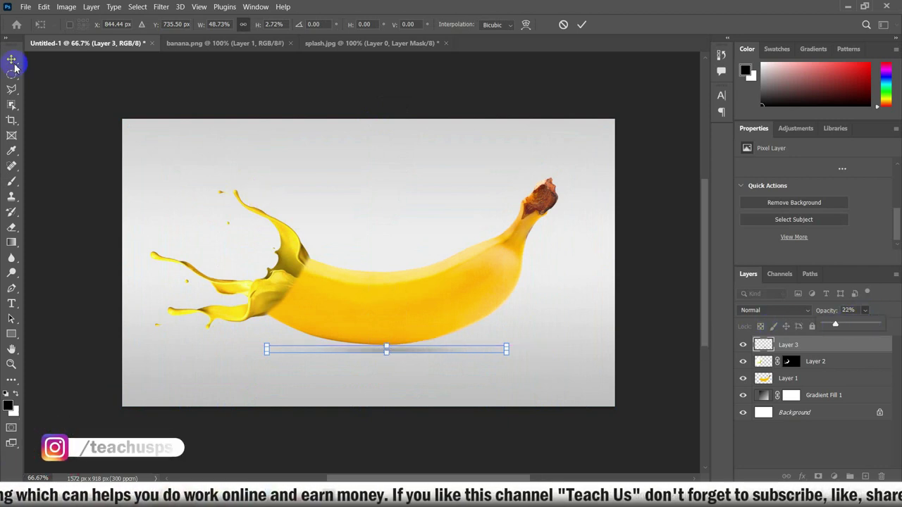
drag(390, 352, 372, 351)
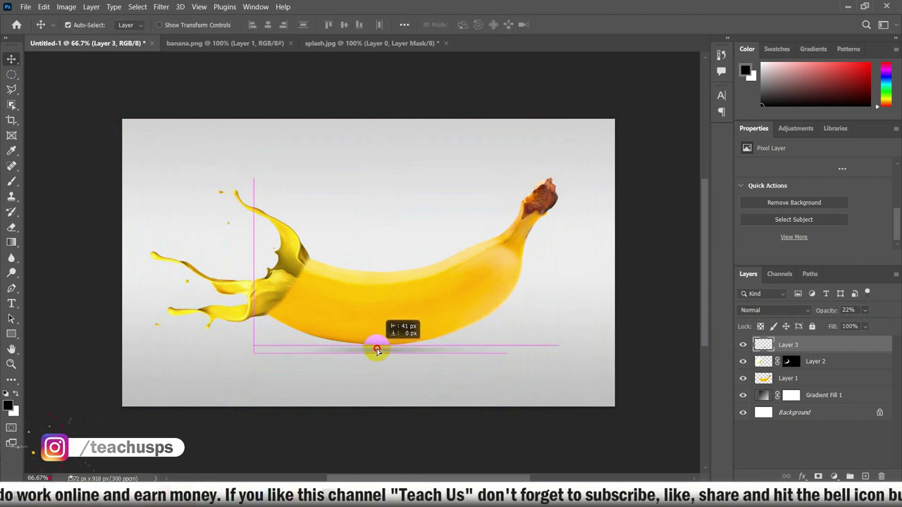
- Select Layers 1, 2 and 3 and scale them together to about 103% with a slight tilt
click(380, 239)
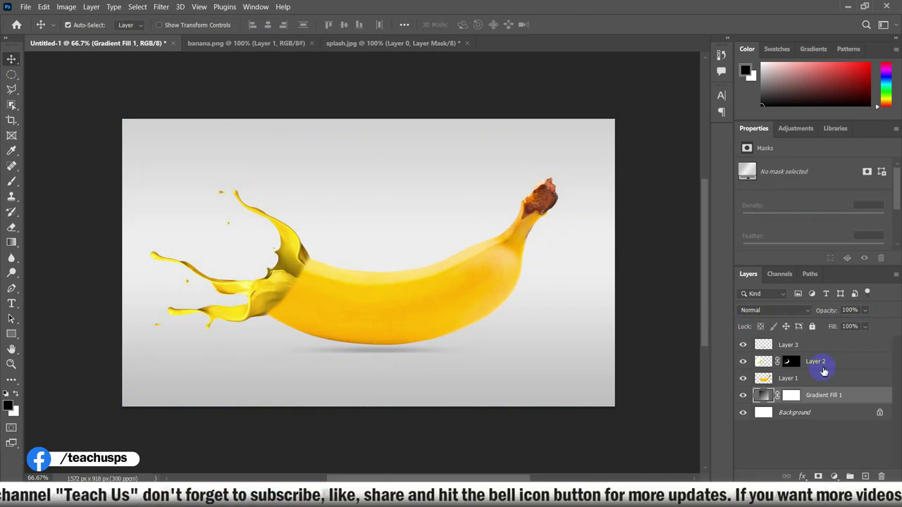
click(818, 363)
shift+click(802, 380)
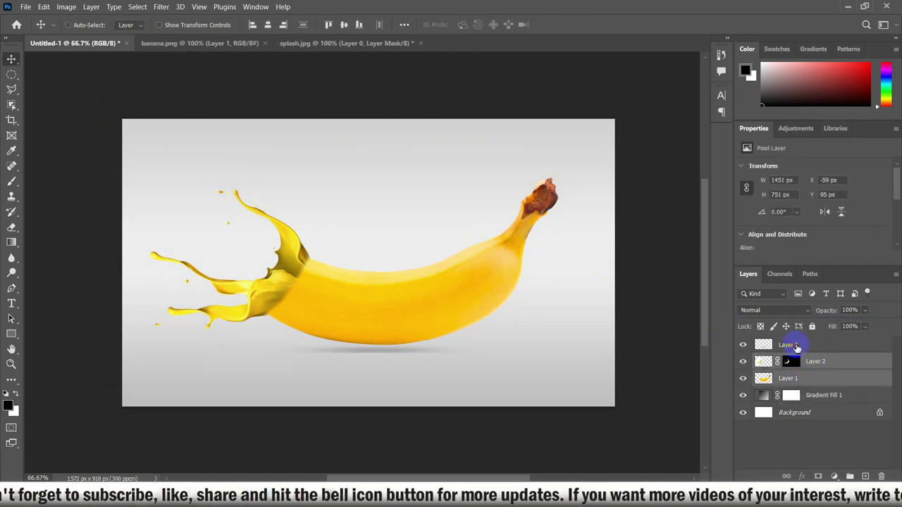
shift+click(795, 346)
key(ctrl+t)
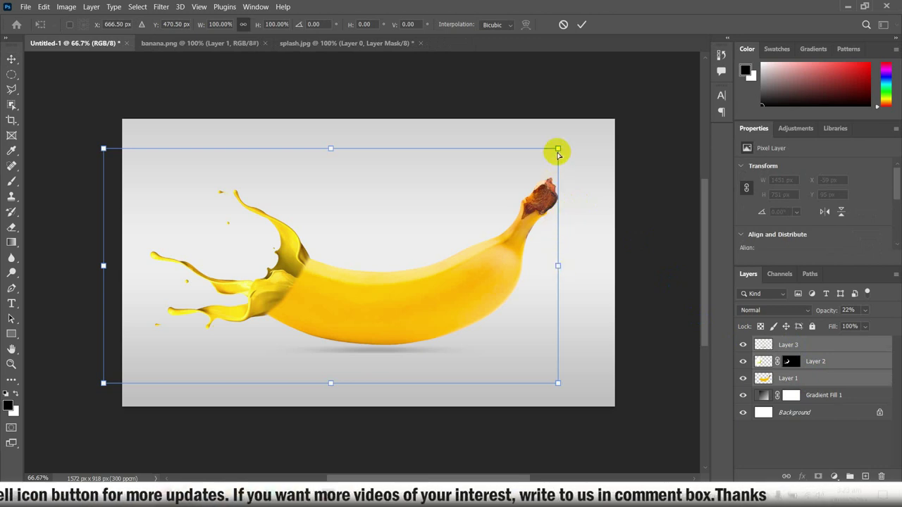
drag(558, 150, 553, 146)
drag(558, 386, 575, 391)
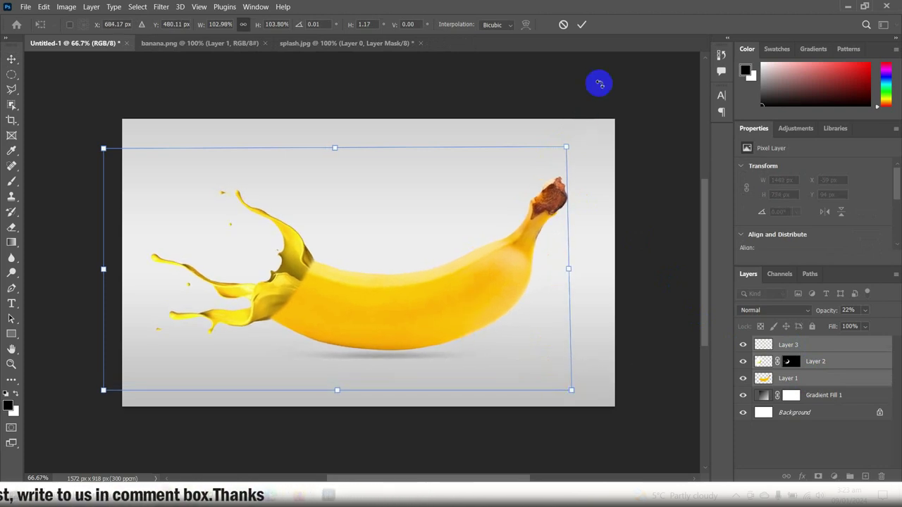
click(581, 27)
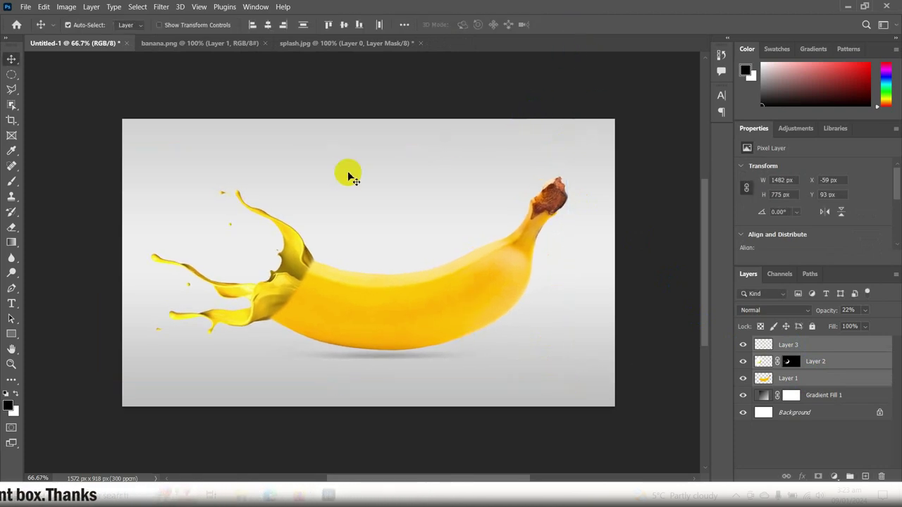